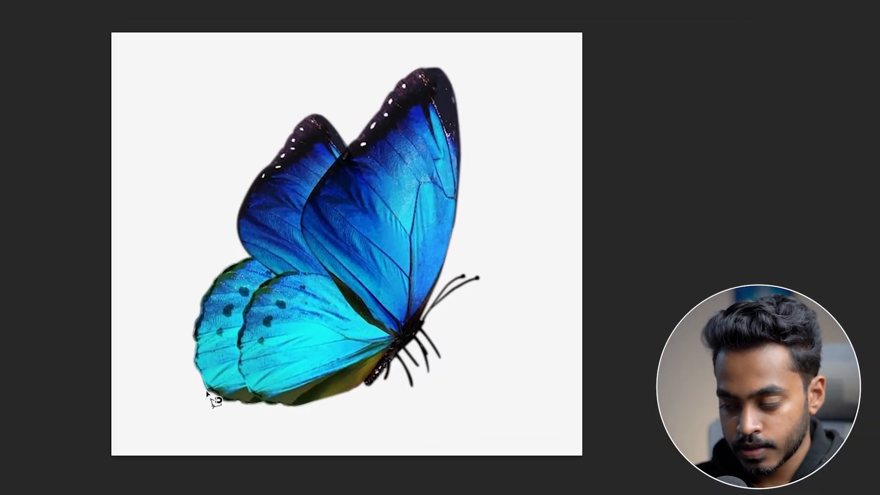
Step: Trace the butterfly with the Magnetic Lasso from the lower-left wing edge, removing misplaced anchor points, and close the selection
click(206, 391)
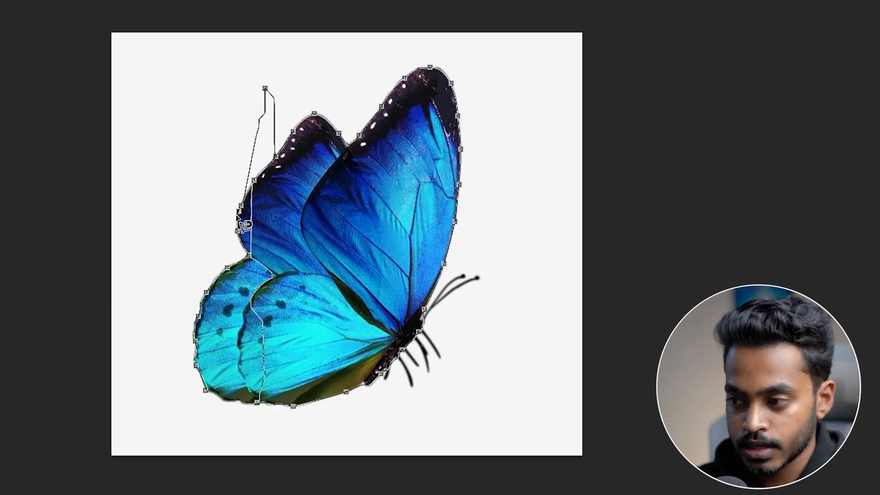
key(Delete)
key(Delete)
key(Delete)
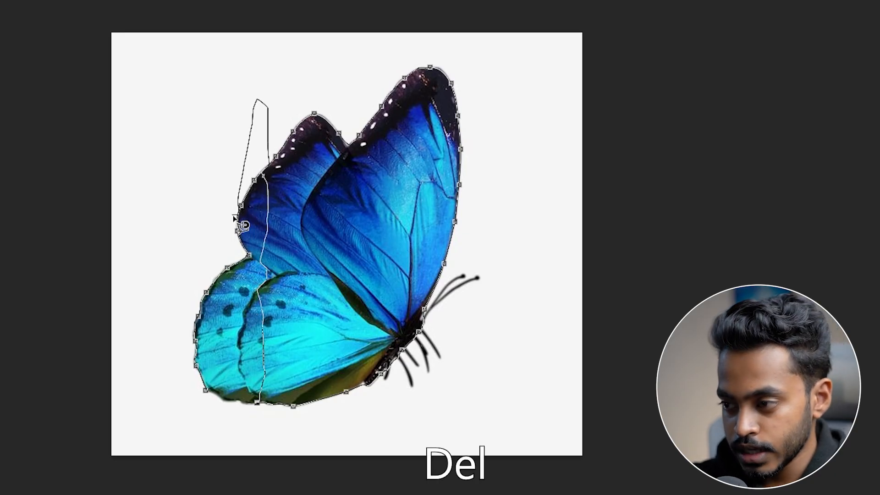
key(Delete)
key(Delete)
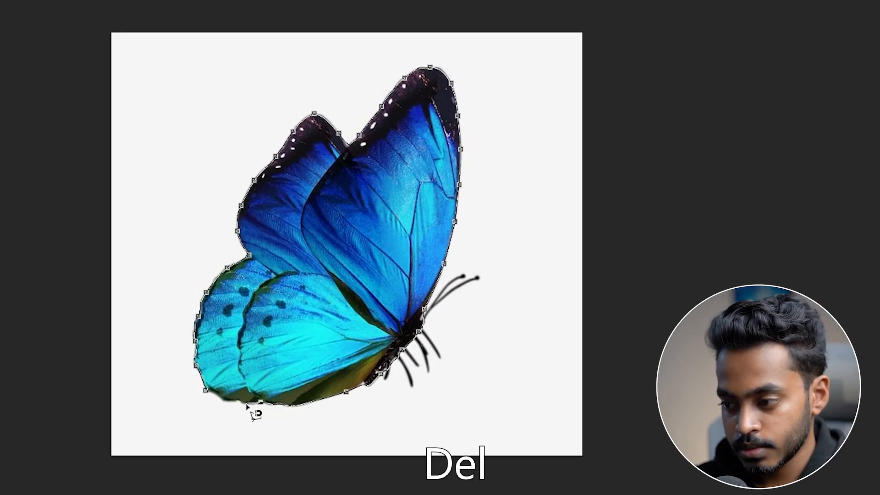
key(Delete)
key(Delete)
key(Delete)
key(Delete)
key(Delete)
key(Delete)
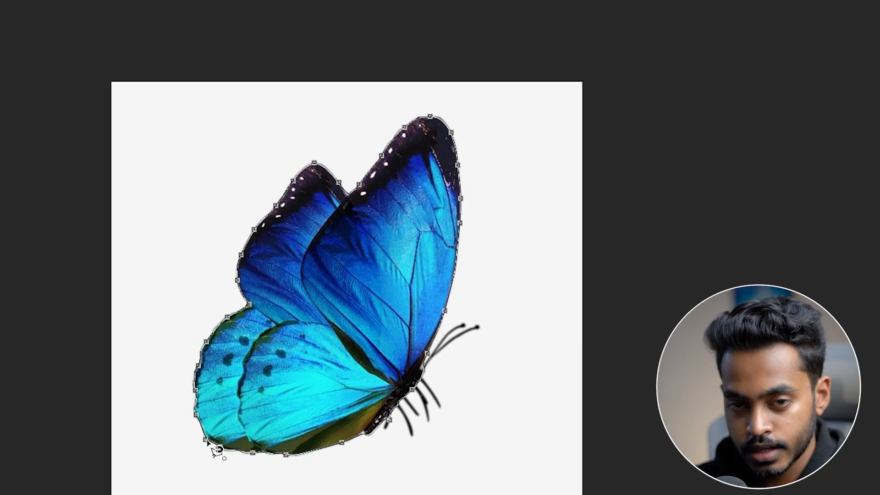
click(208, 441)
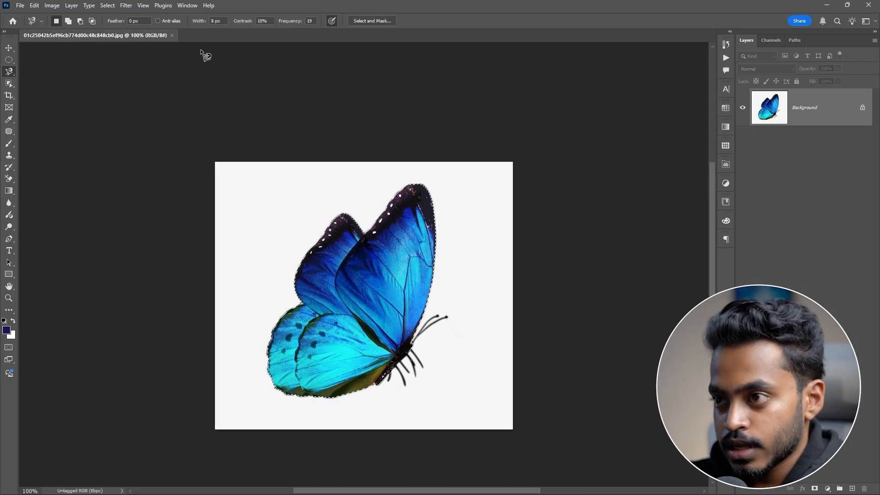
Step: Set the Magnetic Lasso to anti-aliased edges with a 21 px width and clear the butterfly selection
drag(246, 116, 233, 98)
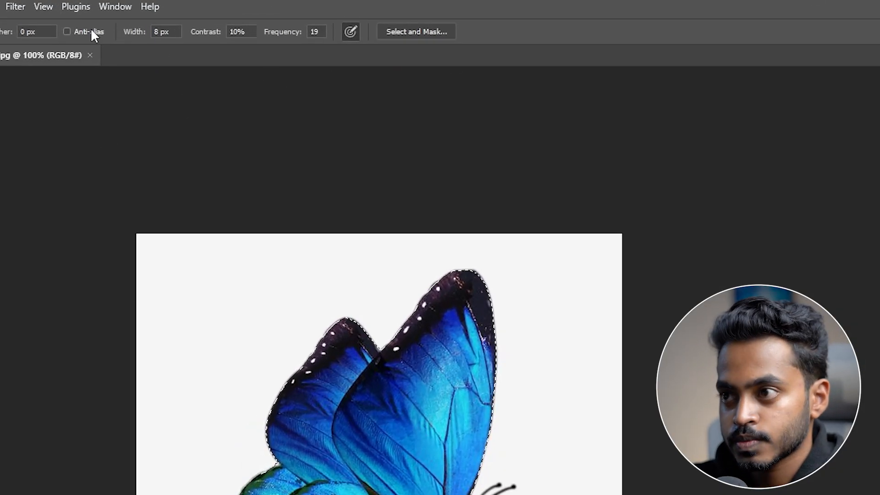
drag(140, 38, 145, 37)
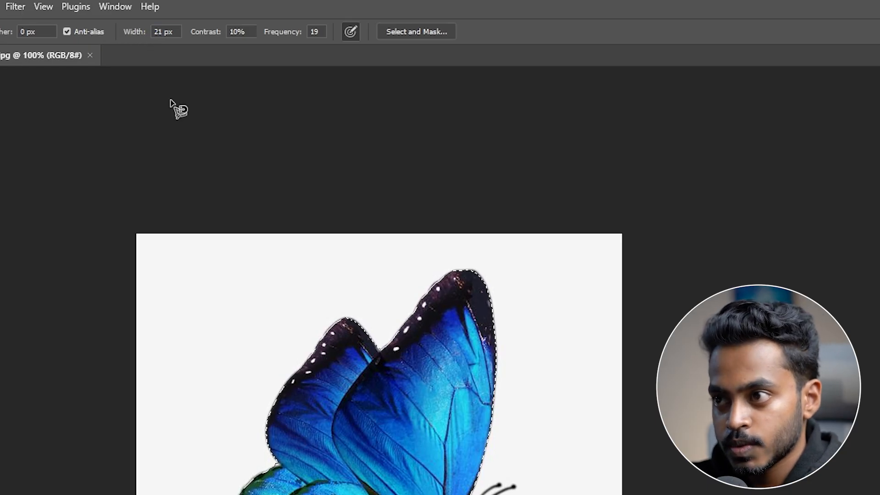
key(ctrl+d)
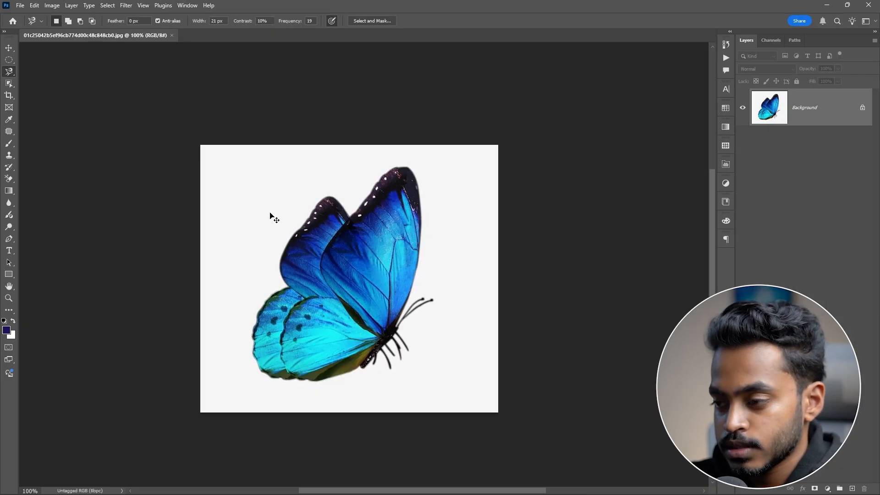
Step: Show the Magnetic Lasso's detection width as a circular cursor, try larger and smaller sizes, and set the width to 19 px
key(Caps_Lock)
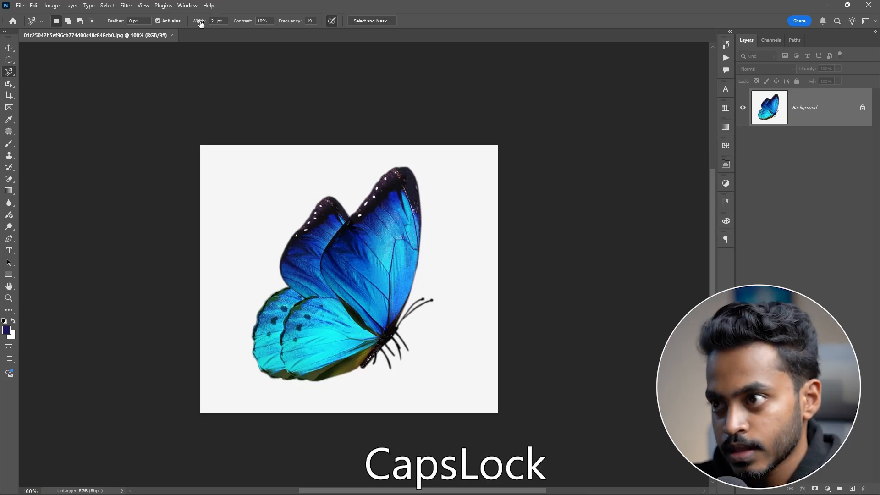
key(bracketright)
key(bracketright)
key(bracketright)
key(bracketright)
key(bracketright)
key(bracketright)
key(bracketright)
key(bracketright)
key(bracketright)
key(bracketright)
key(bracketright)
key(bracketright)
key(bracketright)
key(bracketright)
key(bracketright)
key(bracketright)
key(bracketright)
key(bracketright)
key(bracketright)
key(bracketright)
key(bracketright)
key(bracketright)
key(bracketleft)
key(bracketleft)
key(bracketleft)
key(bracketleft)
key(bracketleft)
key(bracketleft)
key(bracketleft)
key(bracketleft)
key(bracketleft)
key(bracketleft)
key(bracketleft)
key(bracketleft)
key(bracketleft)
key(bracketleft)
key(bracketleft)
key(bracketleft)
key(bracketleft)
key(bracketleft)
key(bracketleft)
key(bracketleft)
key(bracketleft)
key(bracketleft)
key(bracketleft)
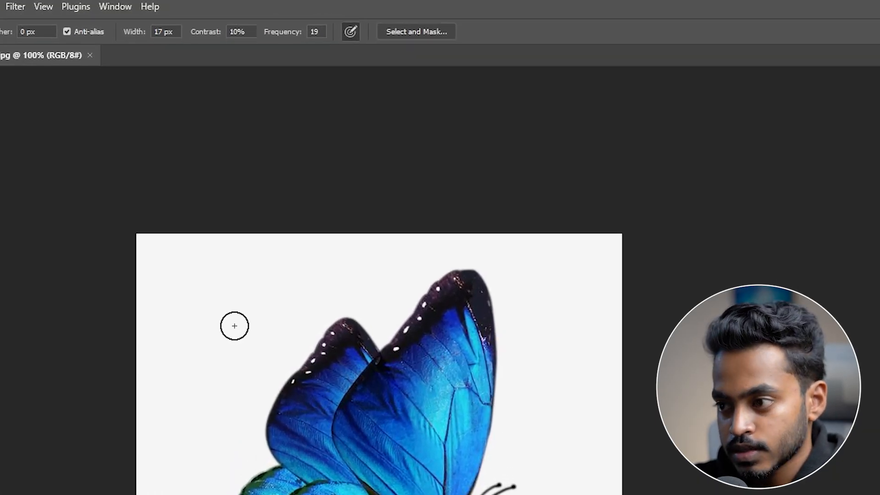
key(bracketright)
key(bracketright)
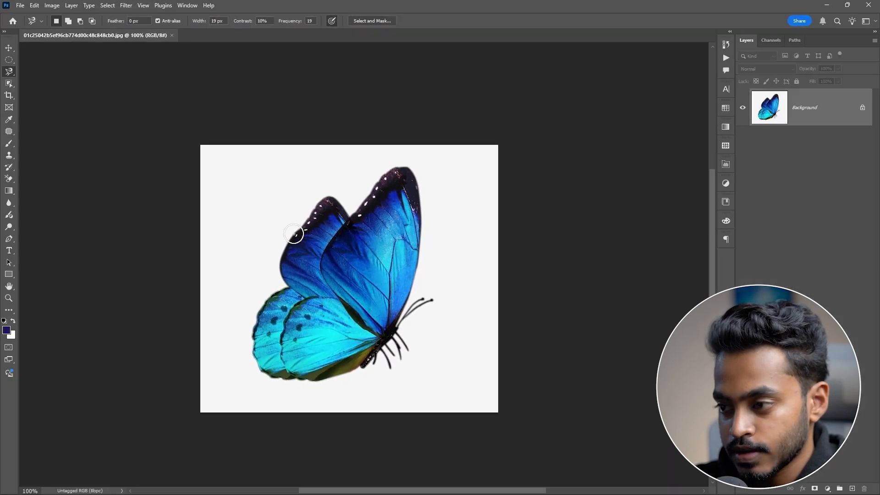
click(296, 233)
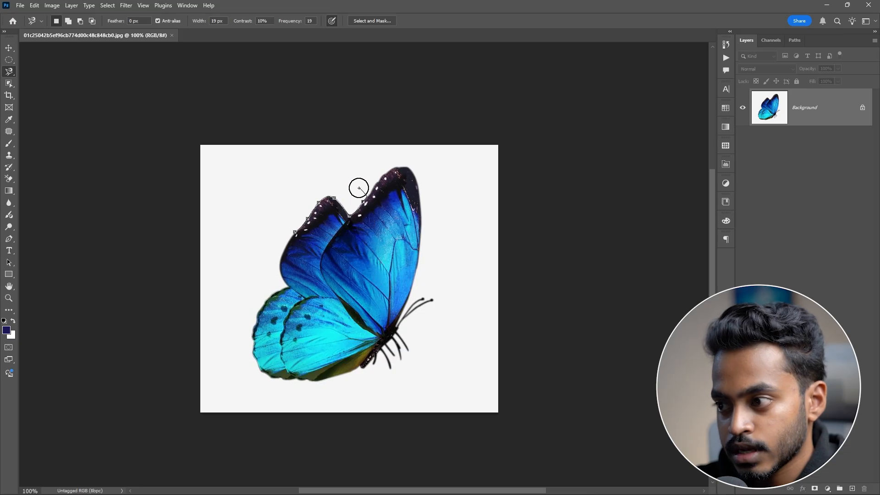
key(bracketright)
key(bracketright)
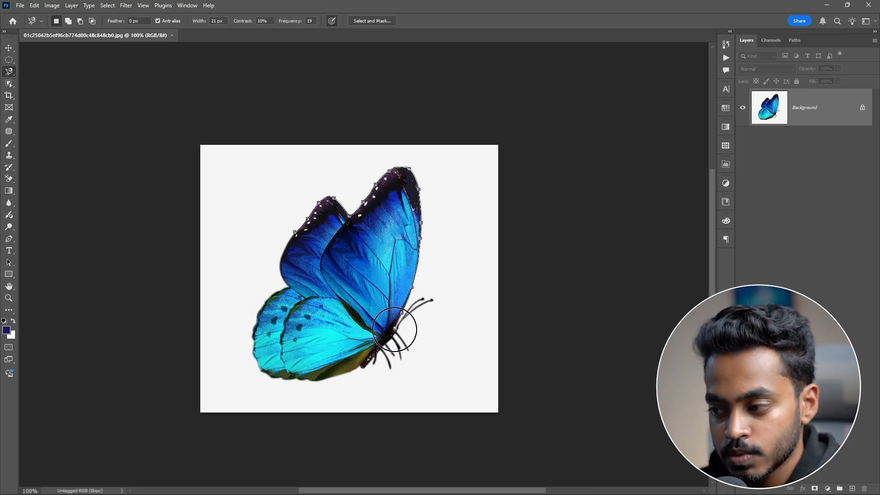
key(Escape)
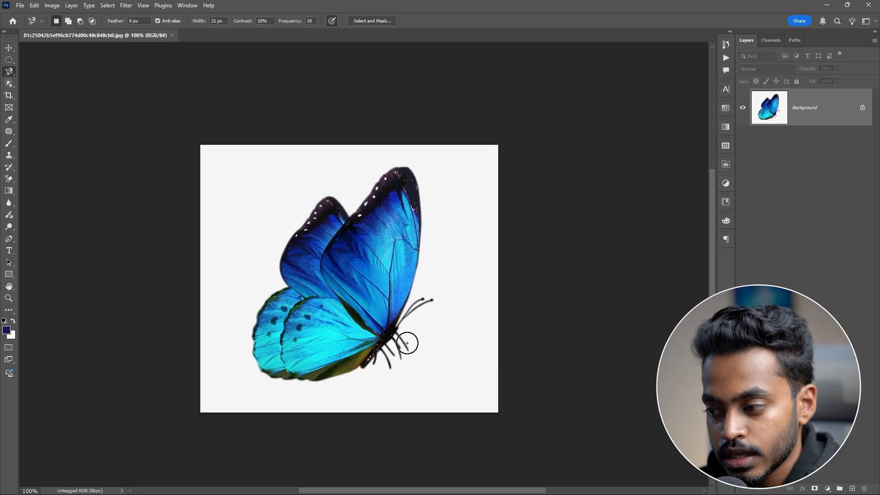
key(ctrl+d)
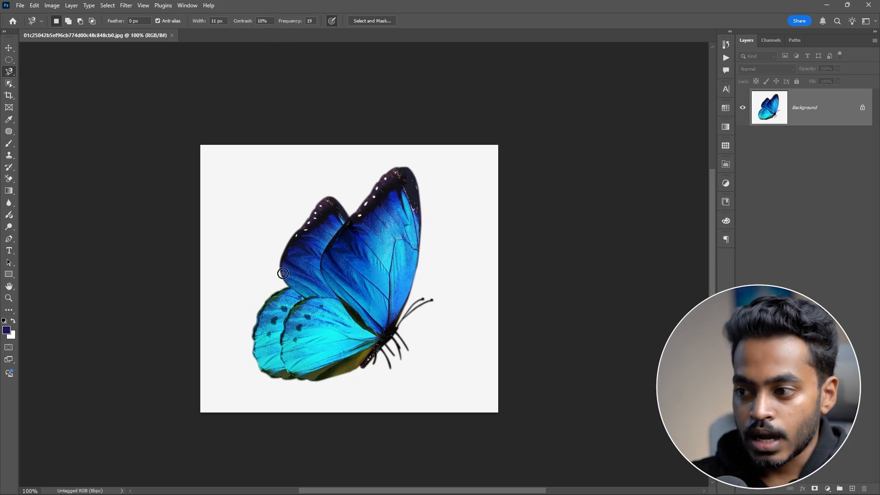
Step: Hide all interface panels and show them again
key(Tab)
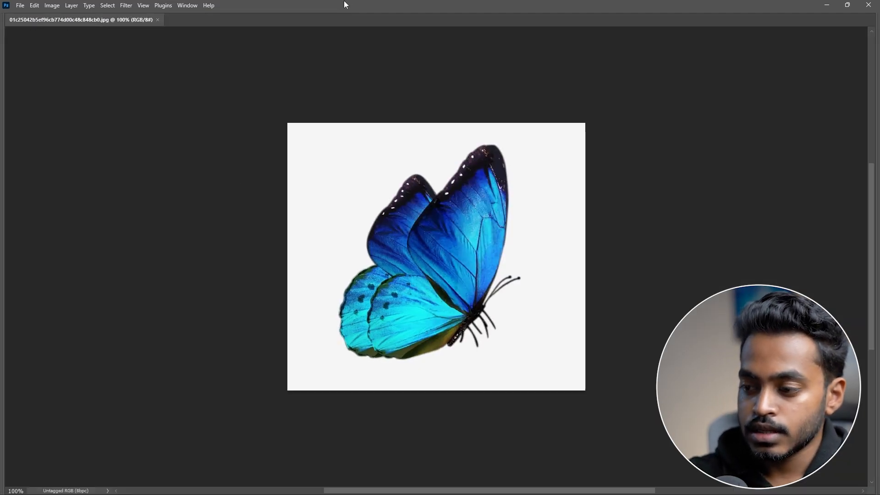
key(Tab)
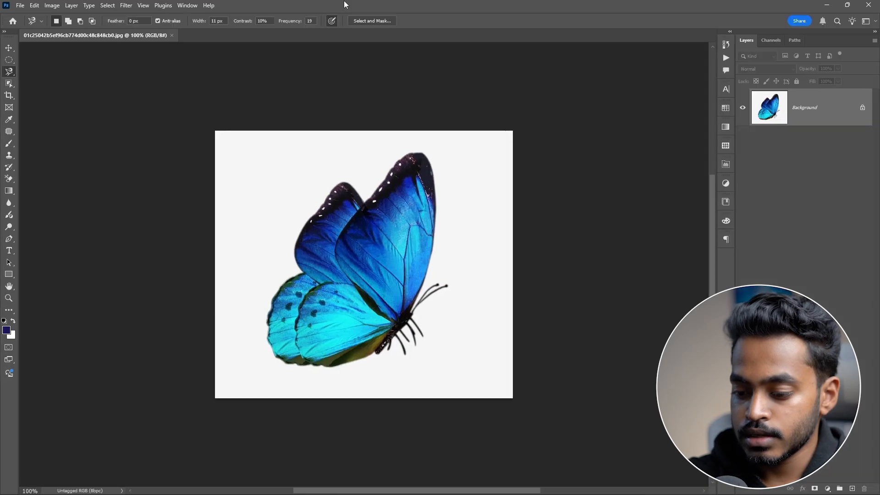
Step: Trace the butterfly's wings and body with the Magnetic Lasso, starting at the upper-left wing's outer edge, and close the selection
click(299, 236)
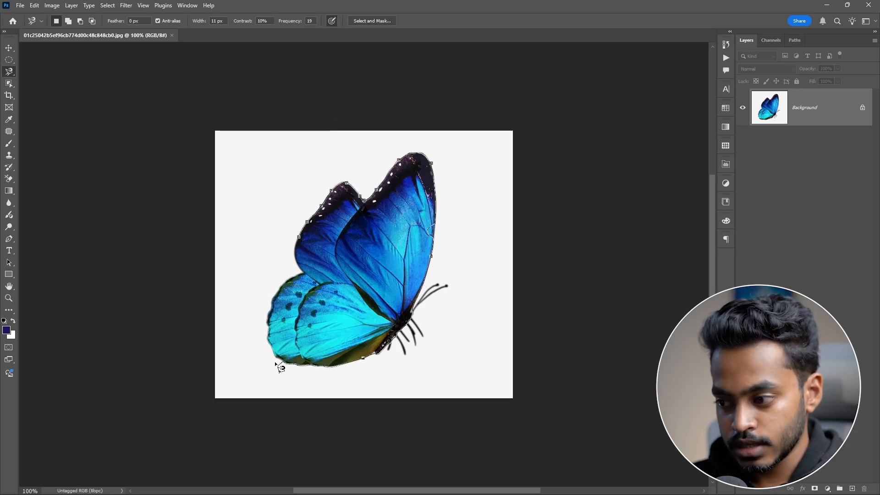
click(301, 236)
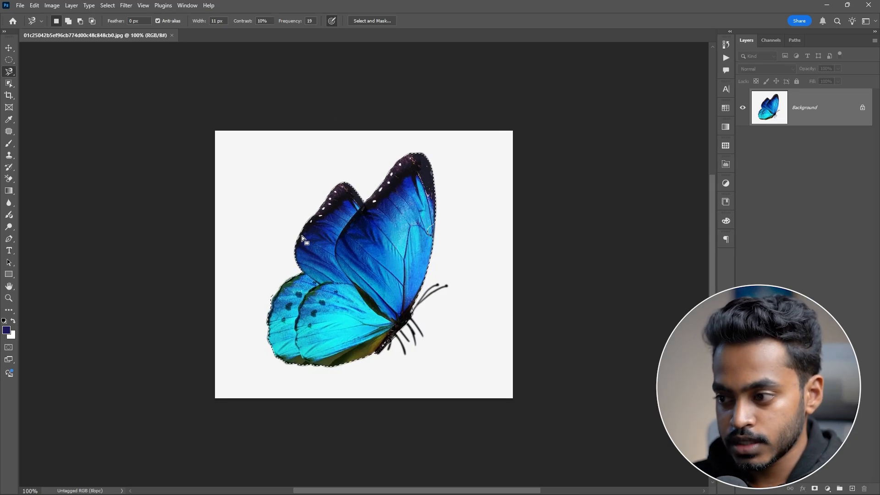